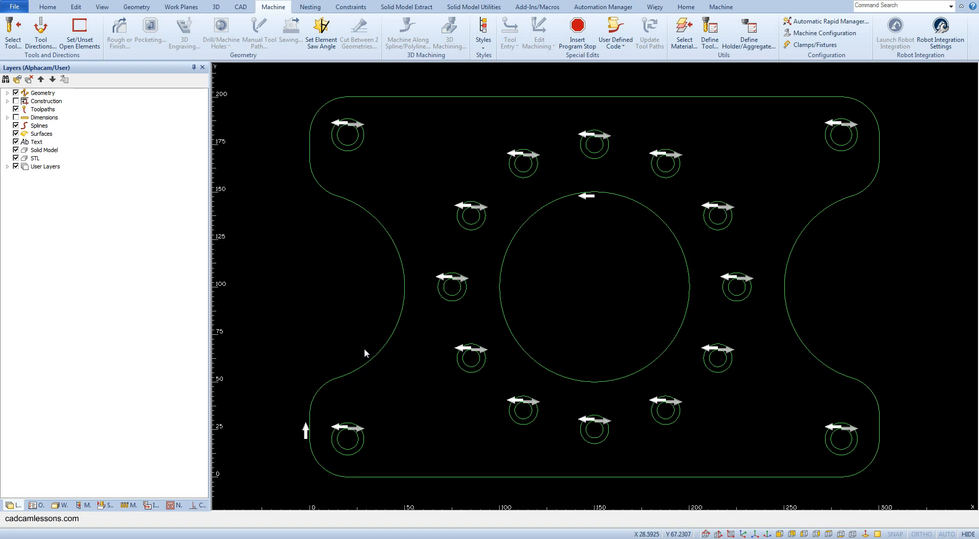
Start defining a bull nose tool with tool number 10, offset number 10 and length 45
click(710, 35)
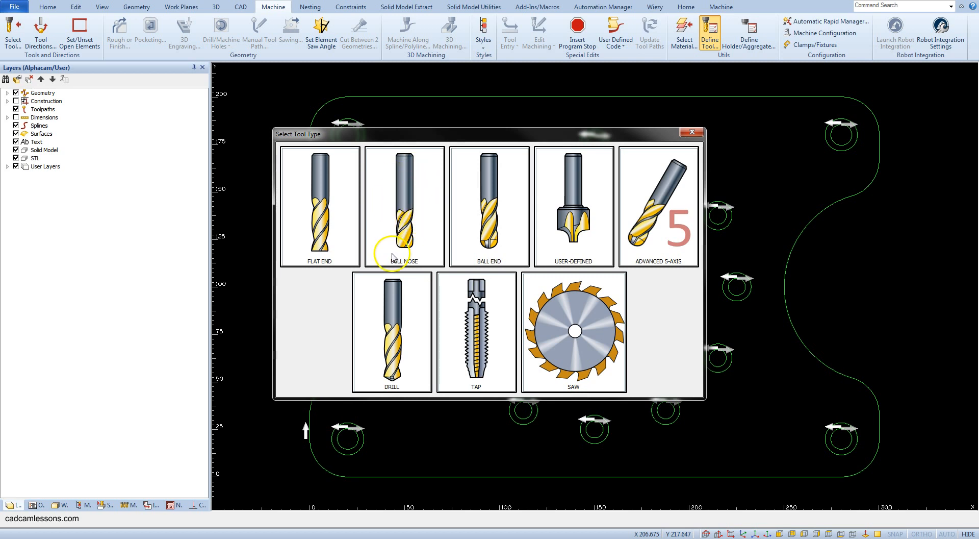
click(407, 202)
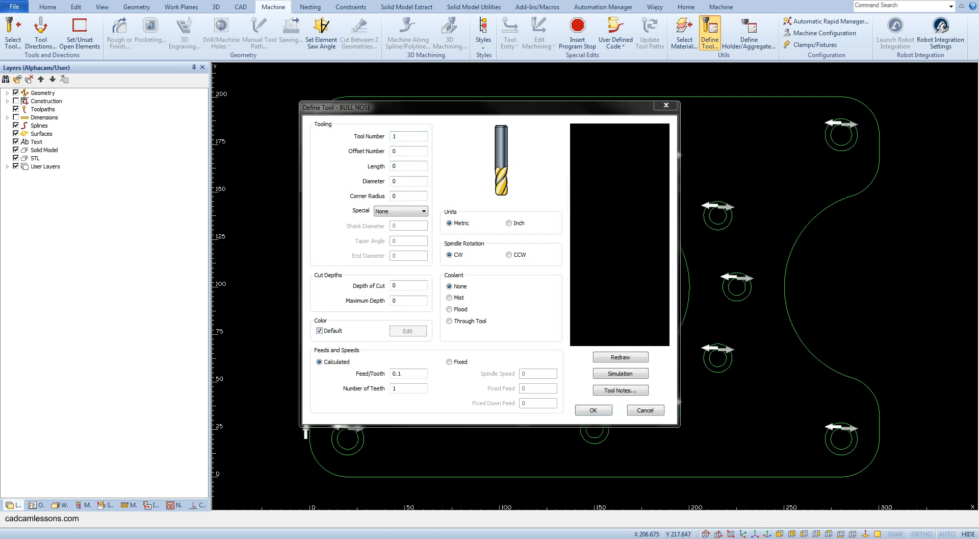
click(416, 137)
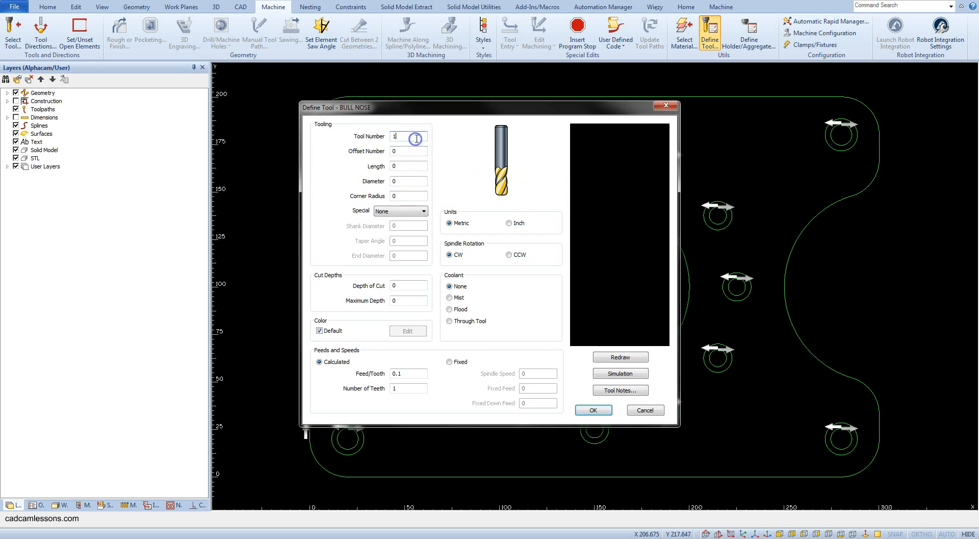
text(0)
double_click(407, 150)
text(10)
click(405, 165)
text(45)
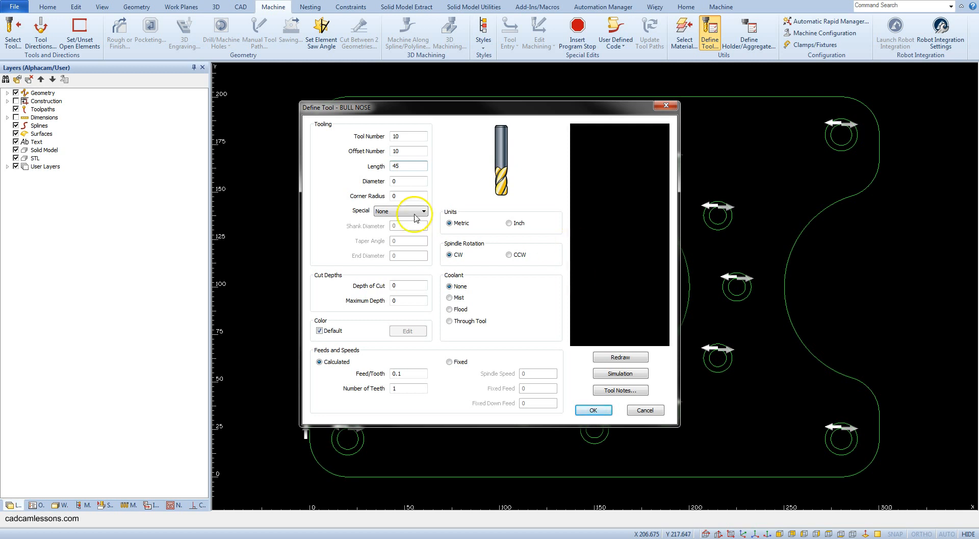
Set the bull nose tool's diameter to 12 and its corner radius to 0.5
click(375, 181)
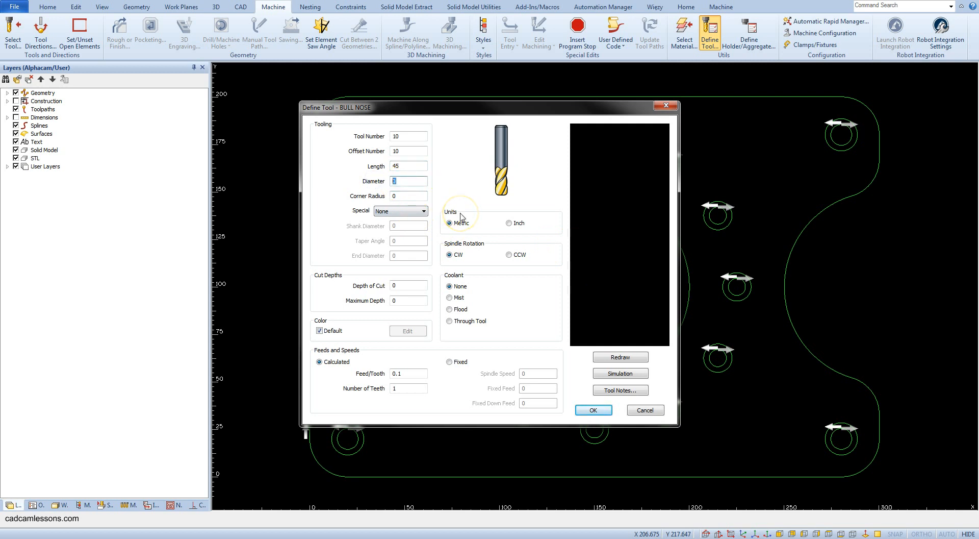
text(12)
click(414, 198)
text(.5)
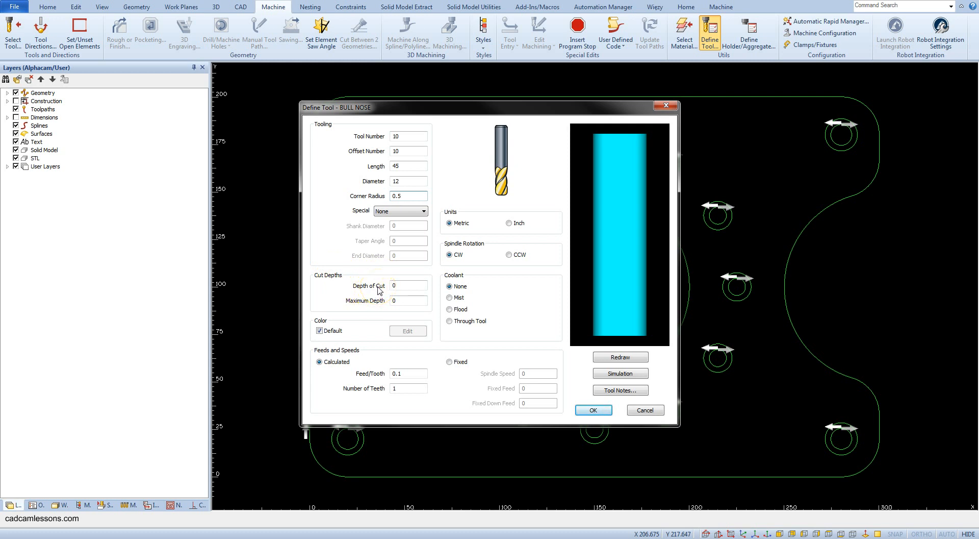
Set the tool's cut depths to a depth of cut of 10 and a maximum depth of 40
double_click(403, 286)
text(10)
click(403, 300)
key(BackSpace)
text(40)
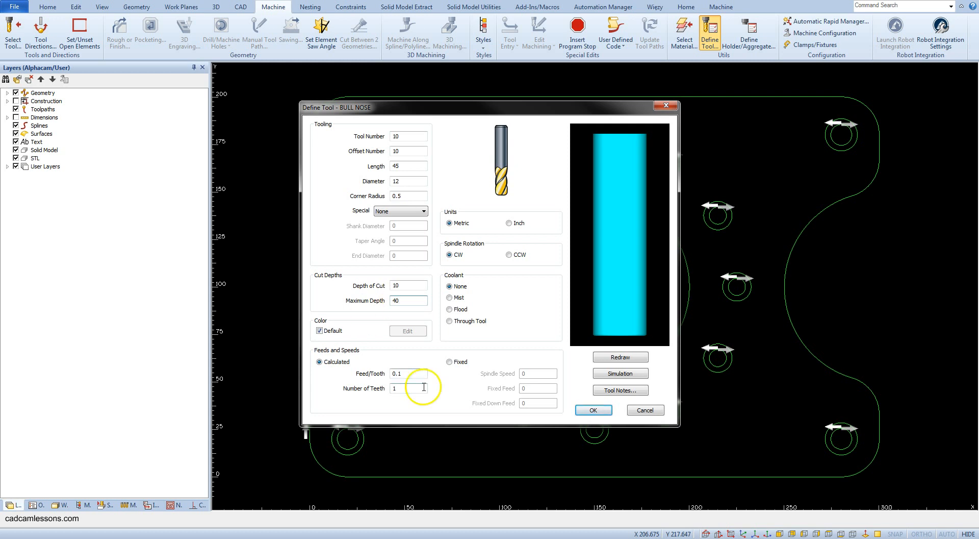
Use fixed feeds and speeds with spindle speed 2000, fixed feed 600 and fixed down feed 400
click(459, 362)
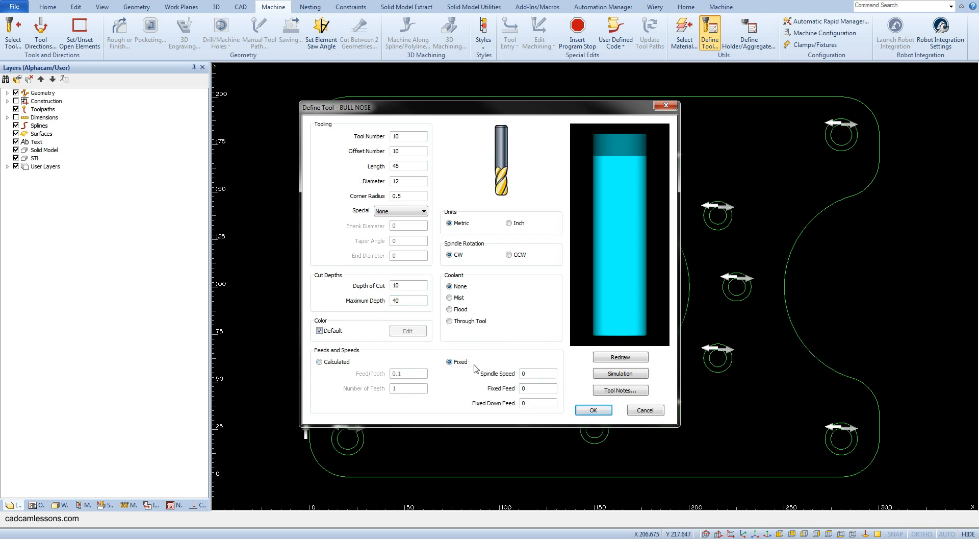
click(531, 373)
key(BackSpace)
text(2000)
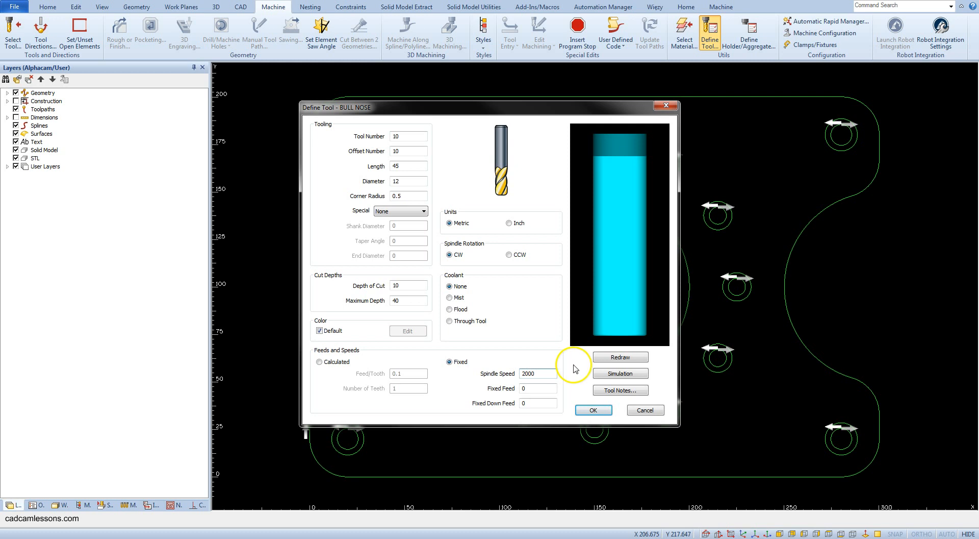
double_click(531, 388)
text(600)
double_click(530, 403)
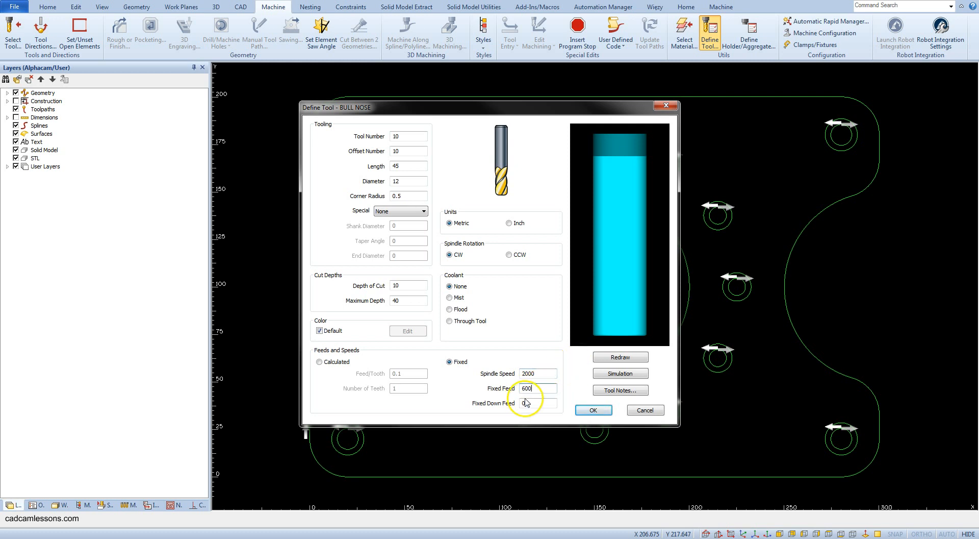
text(400)
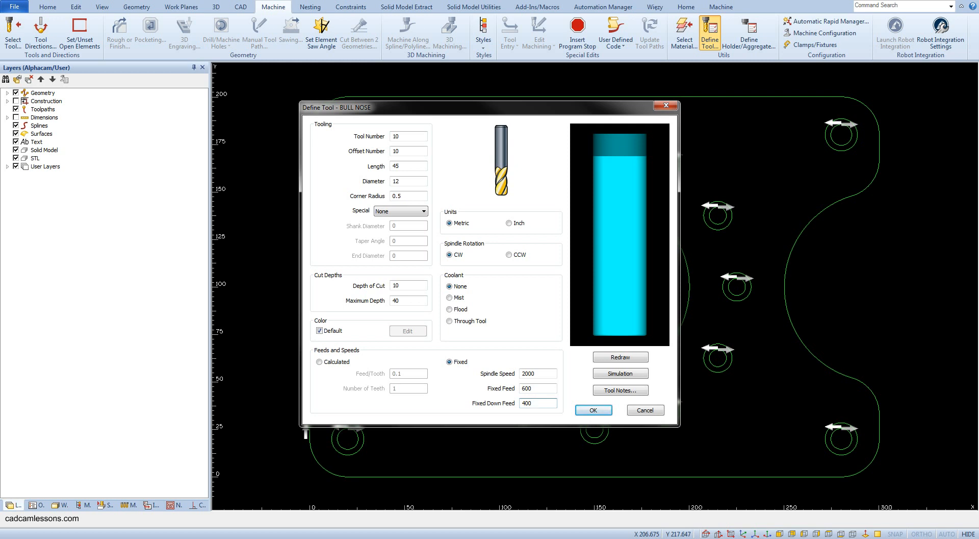
key(Return)
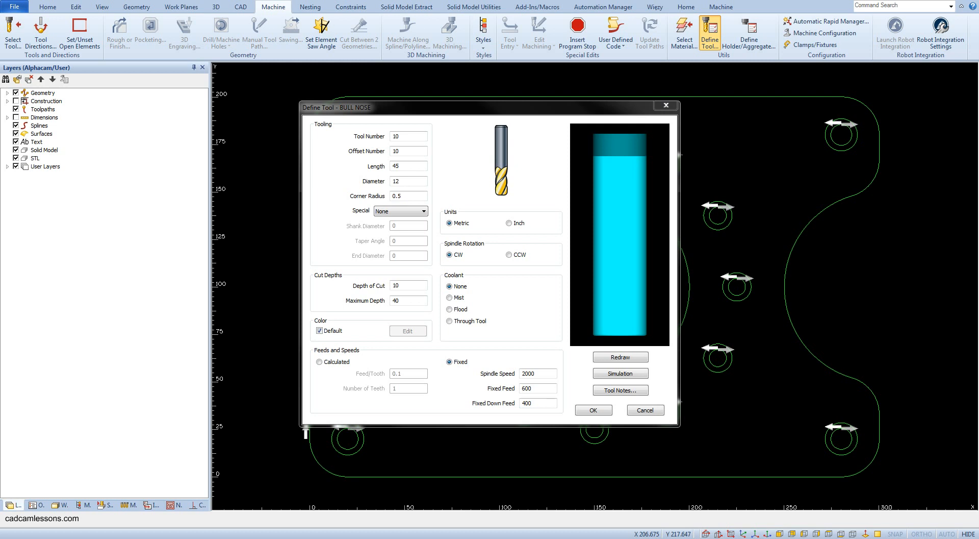
Give the tool a simple simulation holder with length 60 and diameter 40
click(632, 377)
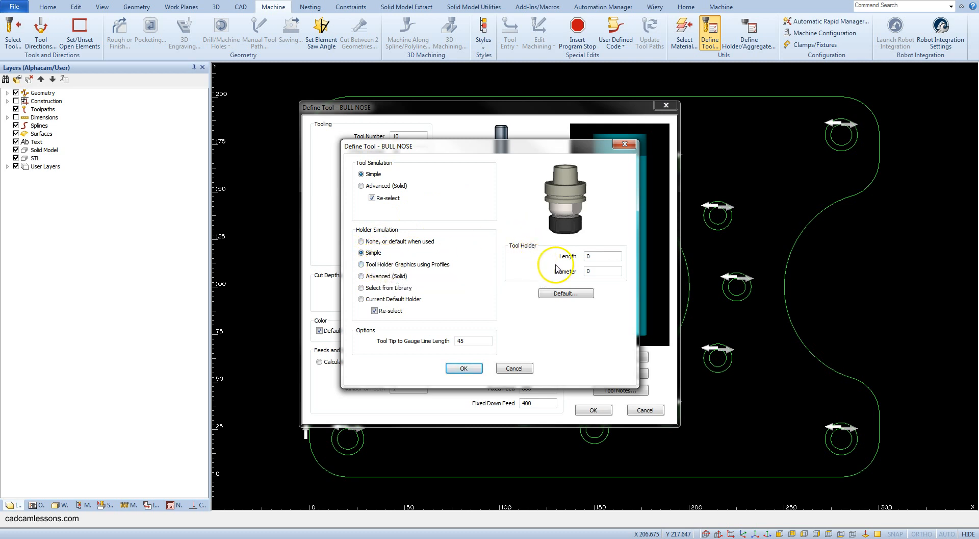
double_click(595, 259)
text(60)
double_click(594, 271)
text(4)
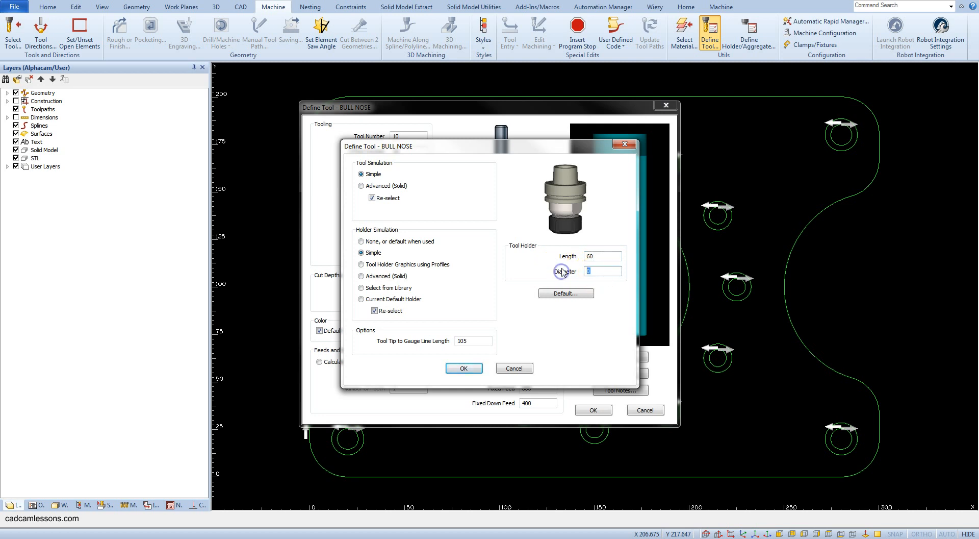
text(0)
click(463, 368)
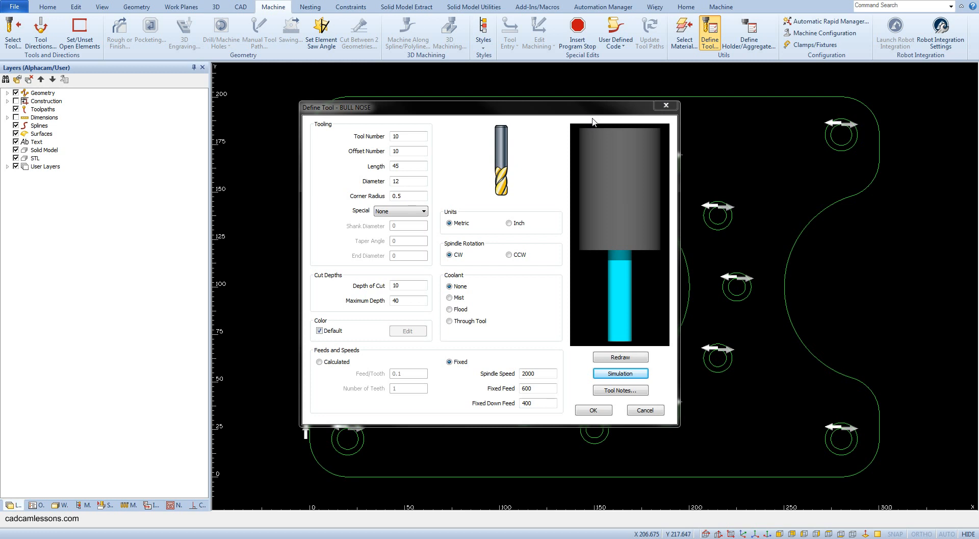
Save the bull nose tool as FLAT12R05 and finish defining tools
click(587, 410)
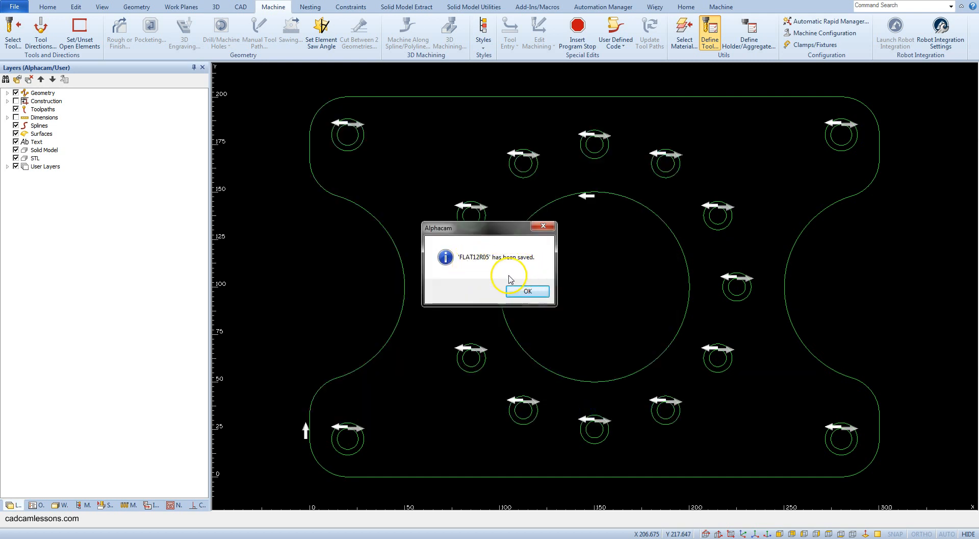
click(527, 291)
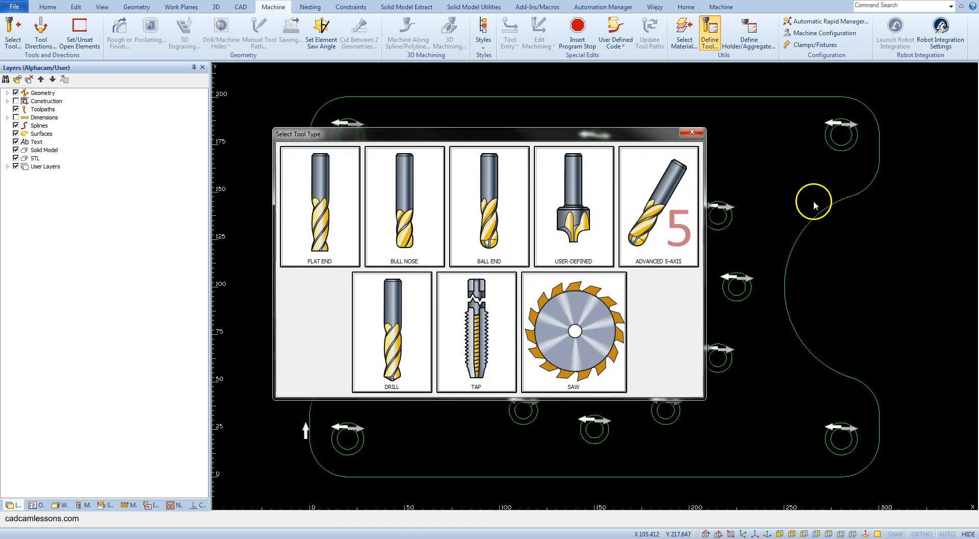
click(692, 132)
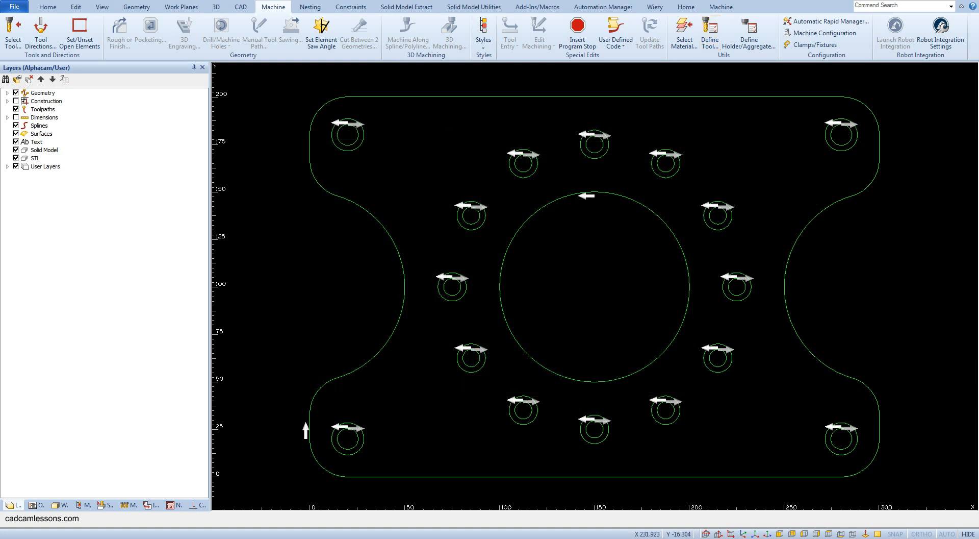